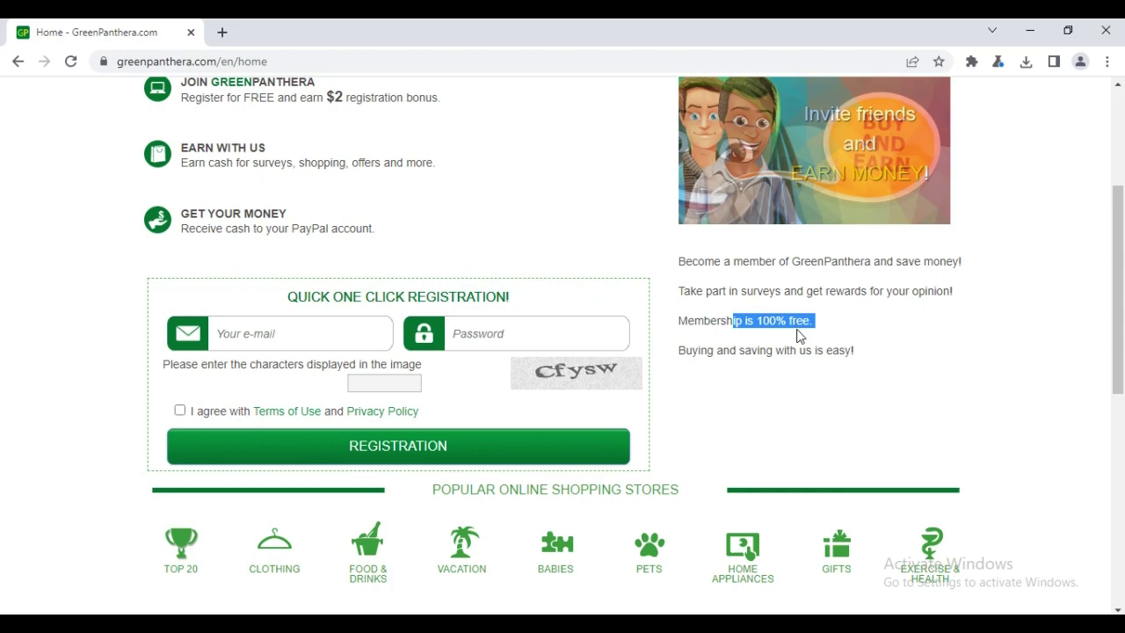
Step: Highlight the home page sentence about easy buying and saving, then scroll through the page
left_click_drag(693, 351, 788, 370)
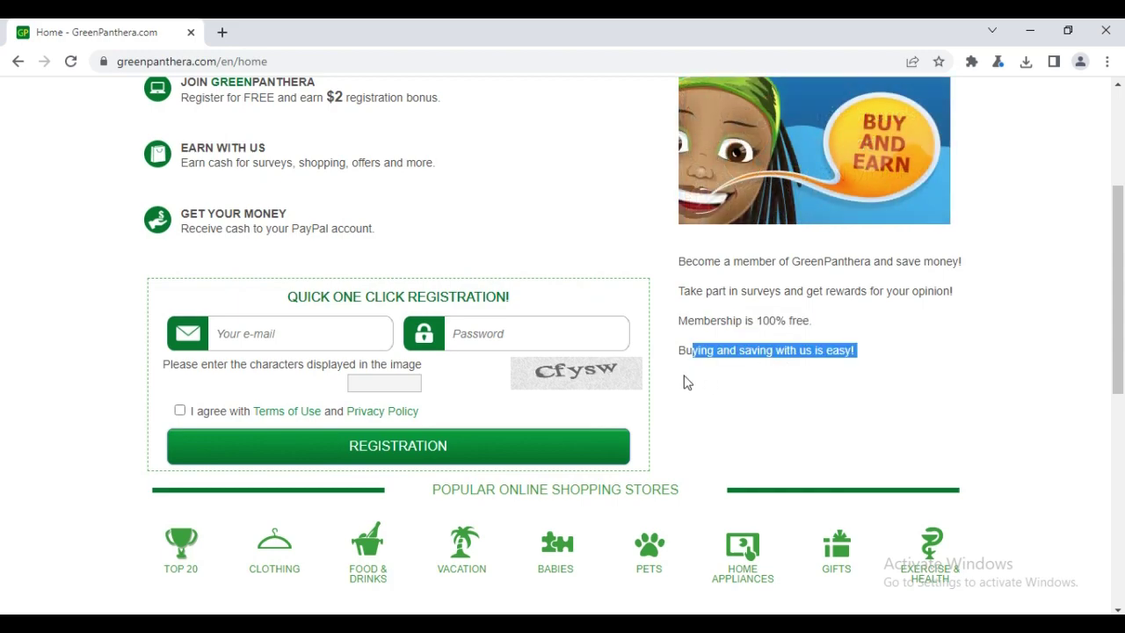
scroll(677, 379, "down", 1)
scroll(701, 373, "down", 2)
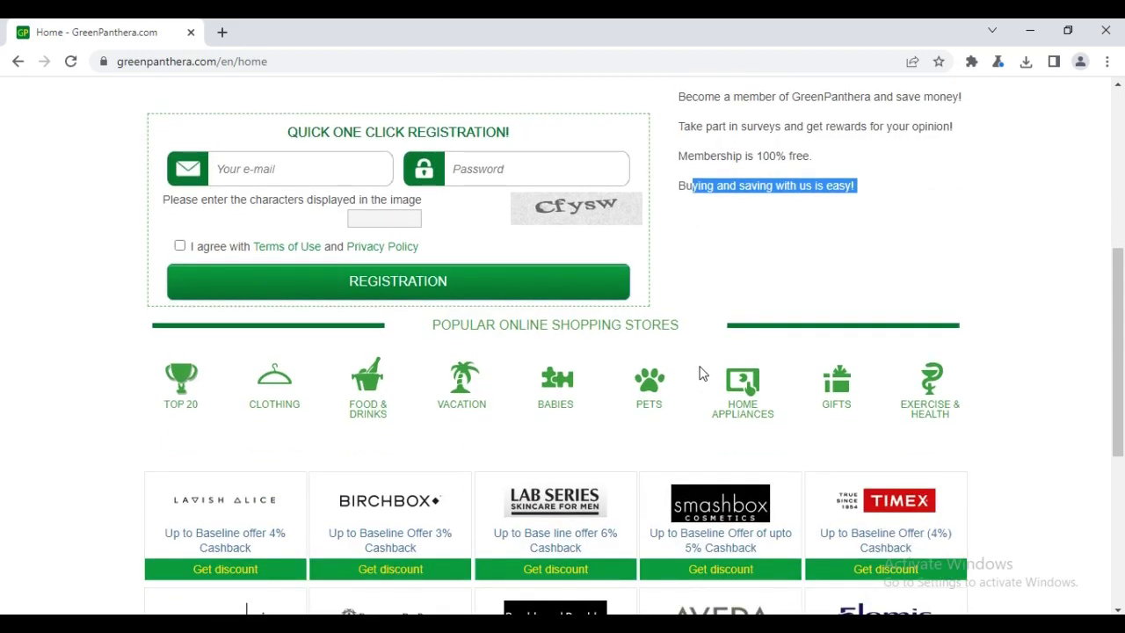
scroll(494, 440, "down", 2)
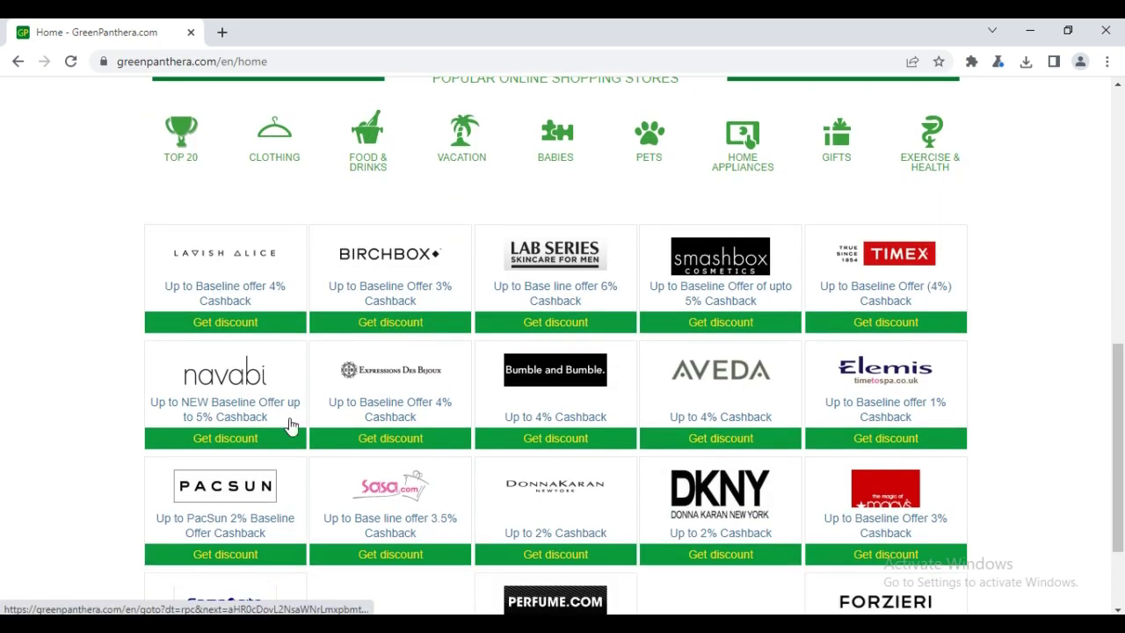
scroll(518, 437, "down", 1)
scroll(519, 437, "down", 1)
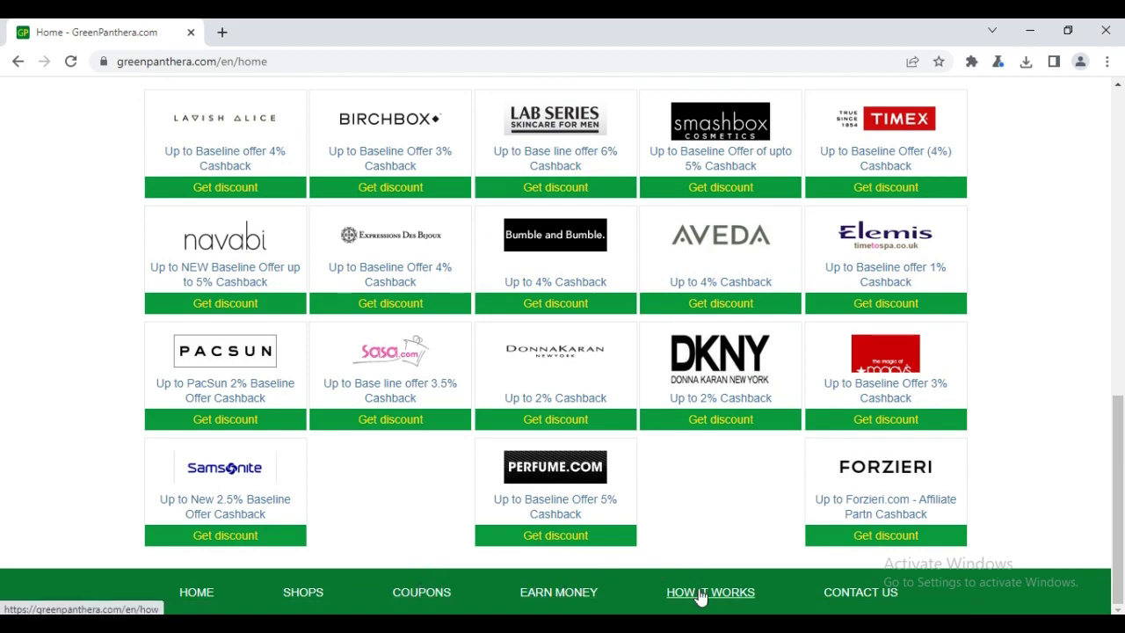
scroll(595, 459, "up", 6)
scroll(591, 448, "up", 5)
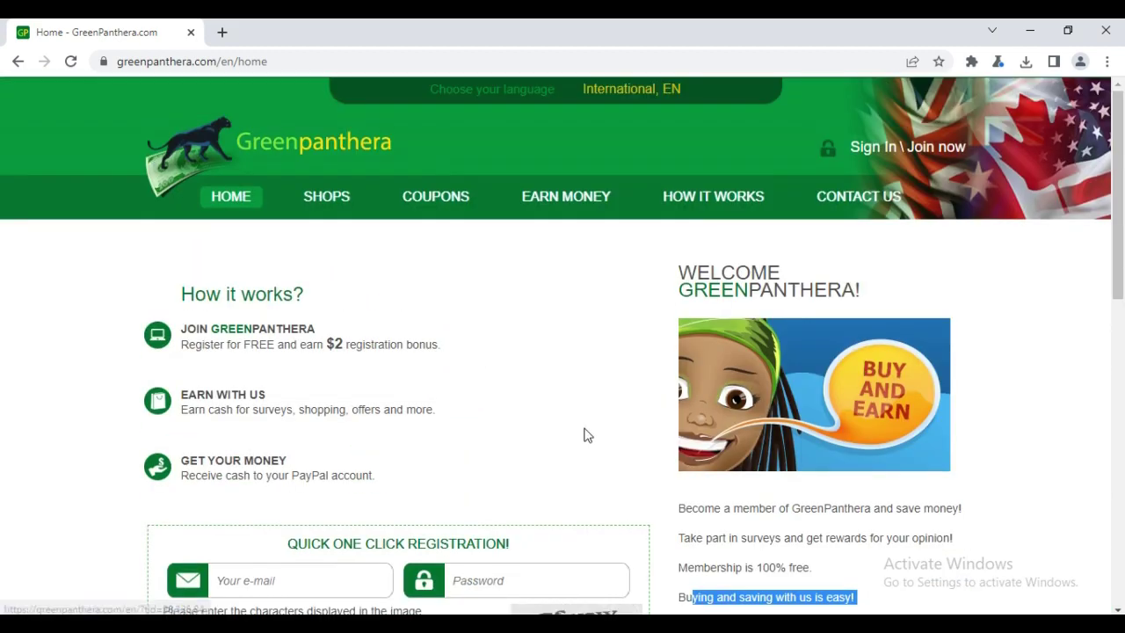
Step: On How It Works, highlight passages on shopping rebates, redeeming earnings, surveys and logging in
left_click(696, 200)
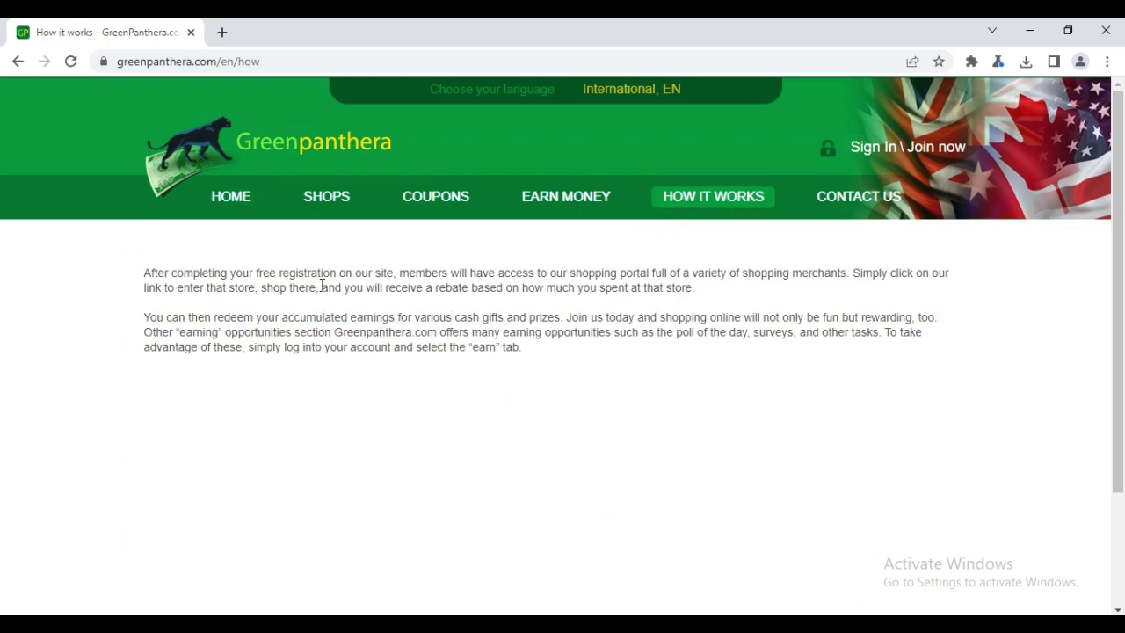
left_click_drag(556, 276, 715, 294)
left_click_drag(271, 316, 540, 323)
left_click_drag(699, 329, 778, 332)
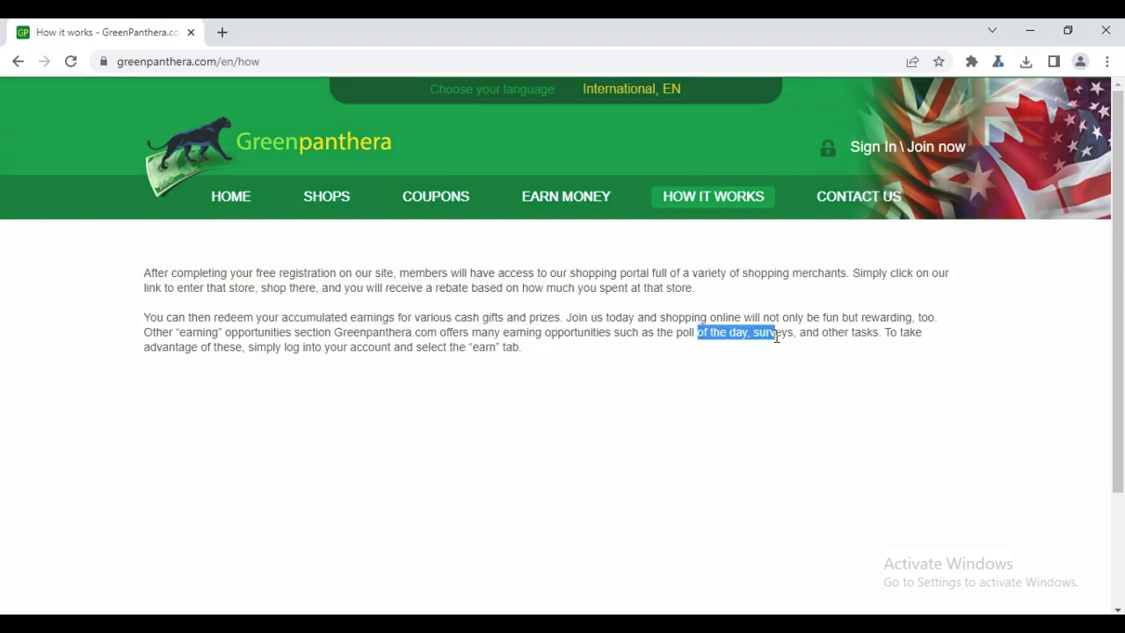
left_click_drag(193, 344, 264, 347)
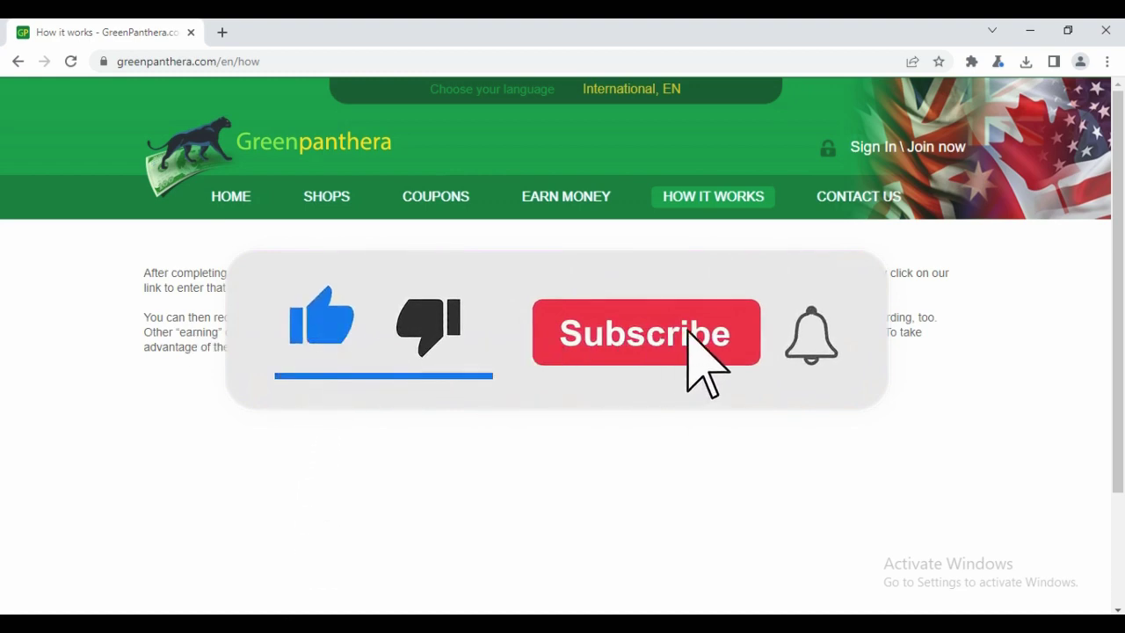
left_click(335, 227)
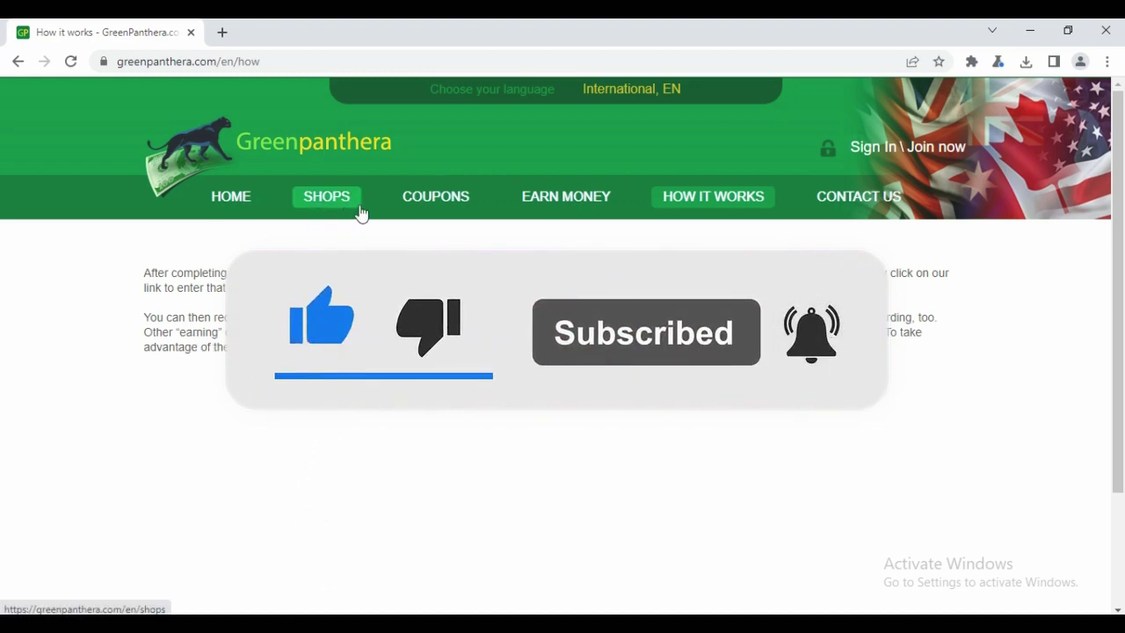
Step: Read the daily-surveys line on the Earn Money page, then go back Home
left_click(545, 209)
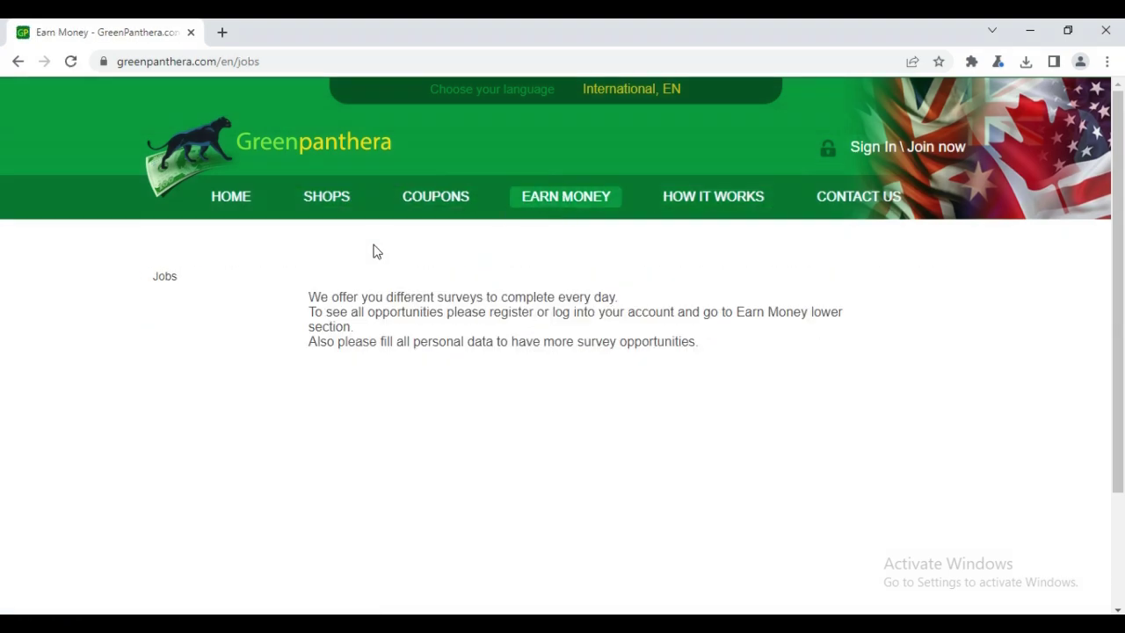
left_click_drag(437, 303, 623, 311)
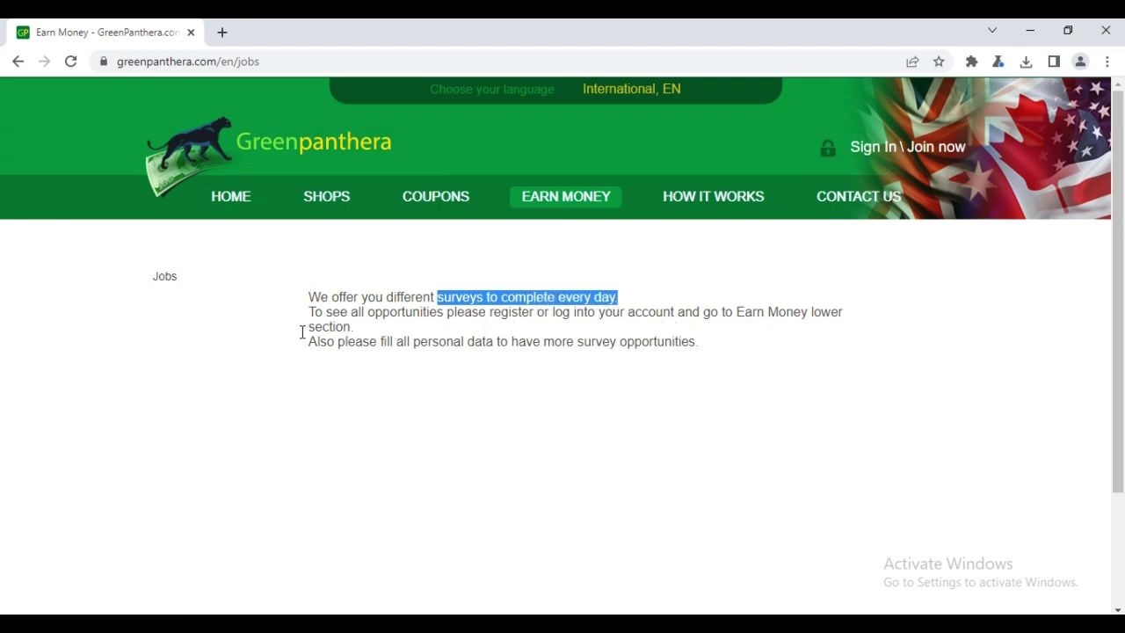
left_click(231, 202)
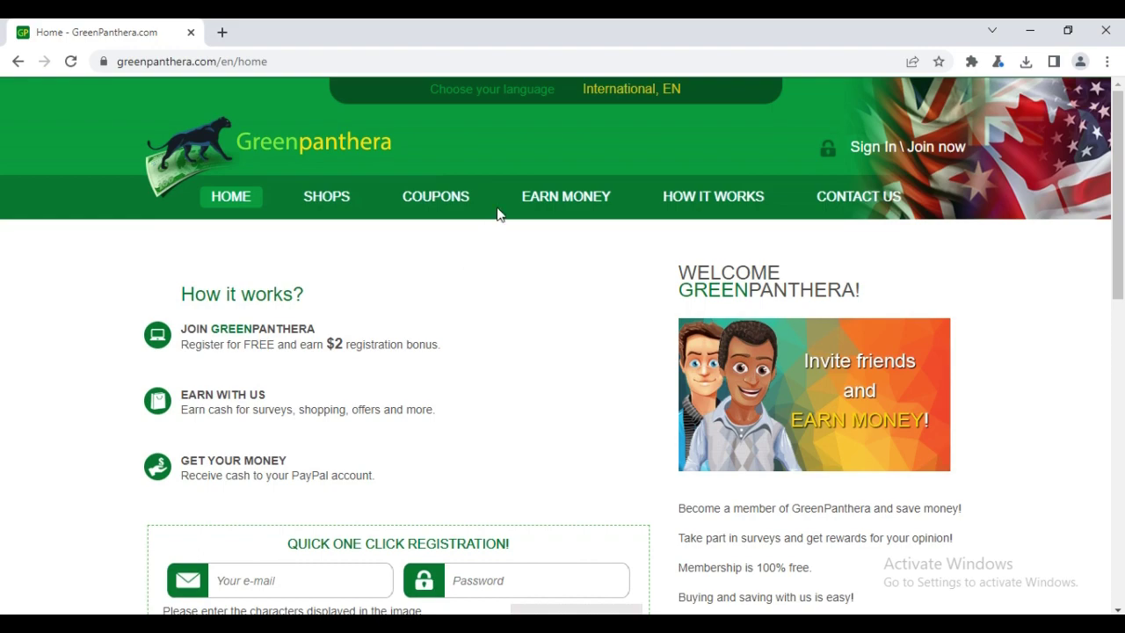
Step: In Quick One Click Registration, fill in the e-mail and enter the account password
scroll(457, 354, "down", 2)
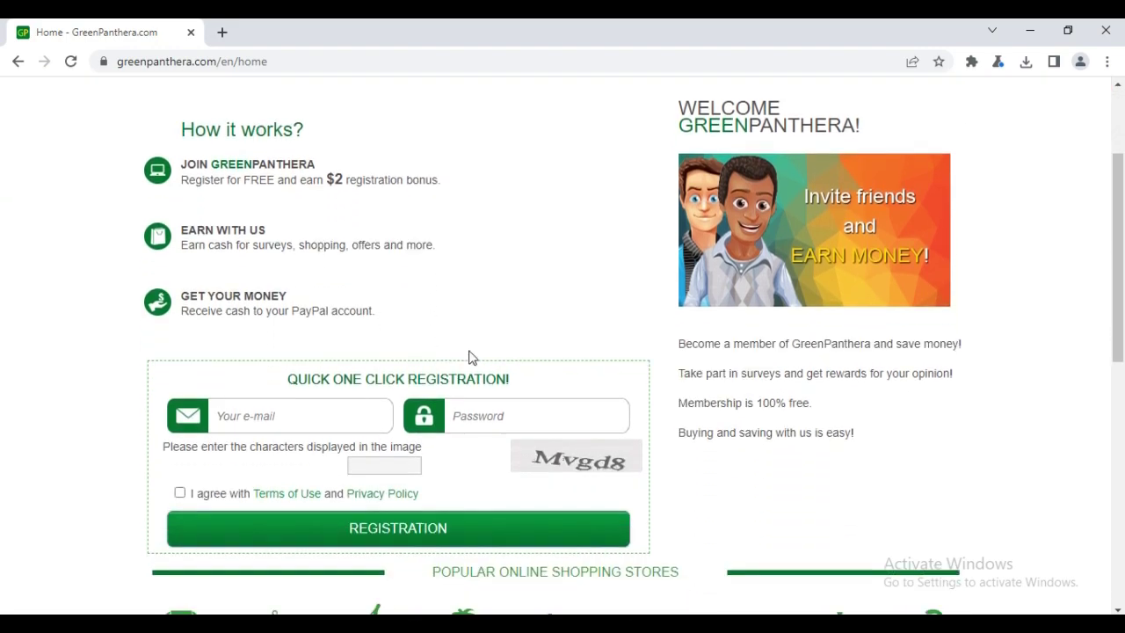
scroll(541, 321, "down", 1)
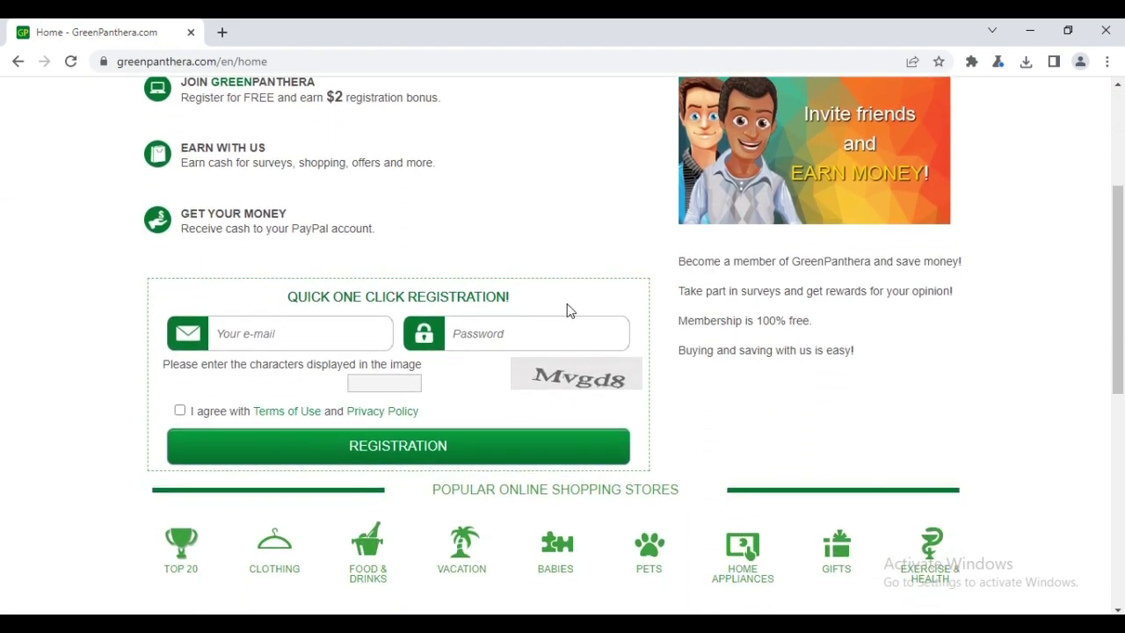
scroll(571, 308, "down", 1)
left_click(517, 250)
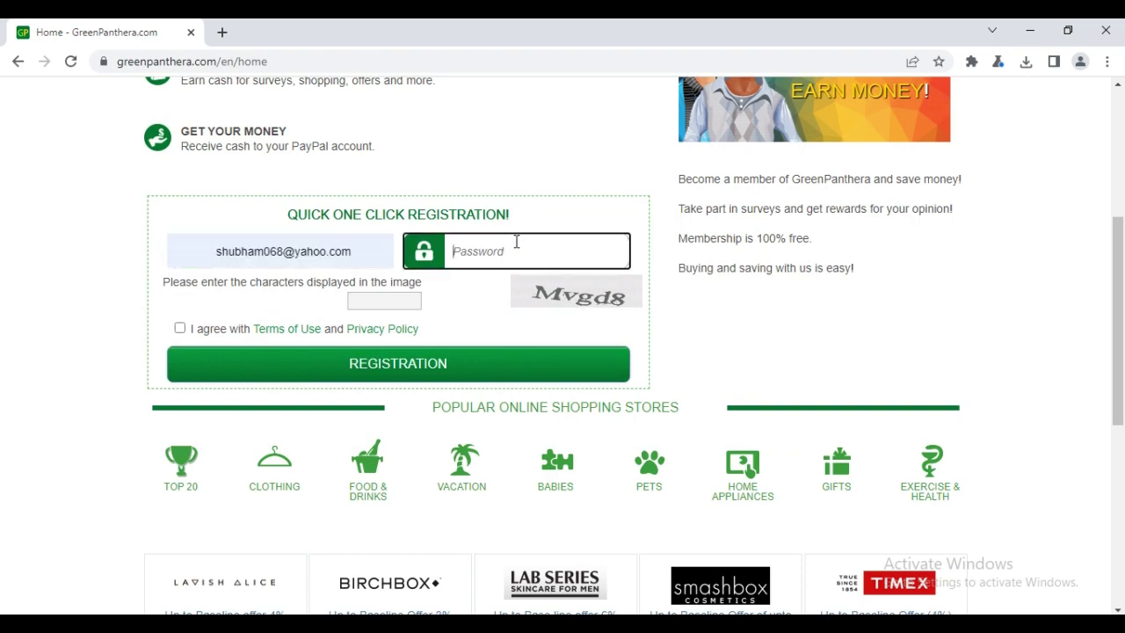
type("sh")
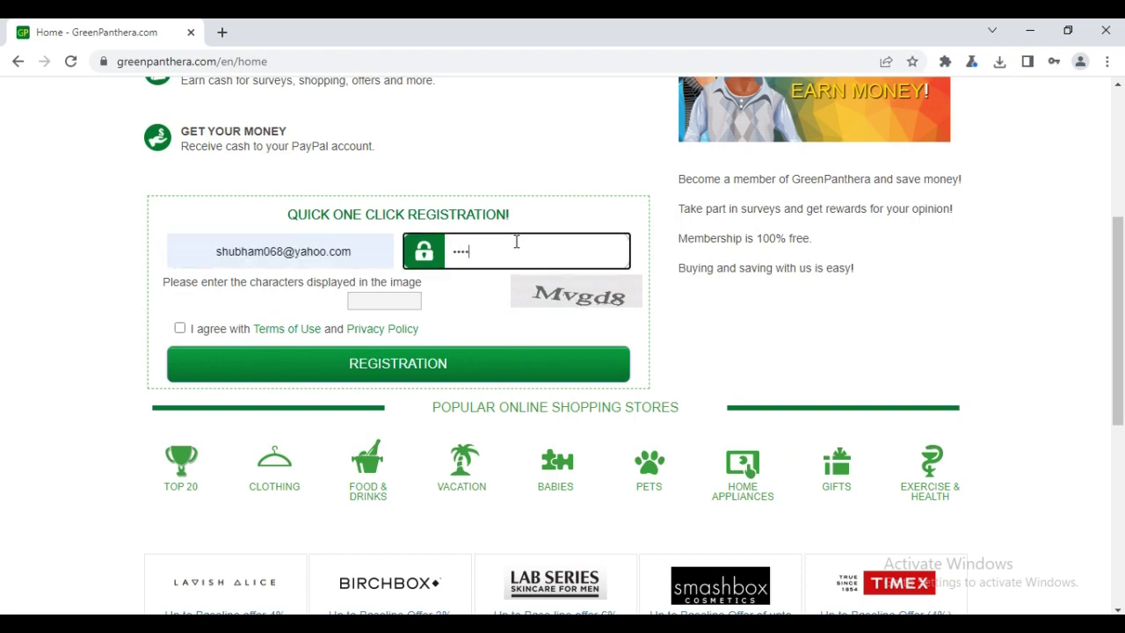
Step: Enter the captcha, accept the Terms of Use and Privacy Policy, and submit the registration
left_click(397, 301)
type("Mvg")
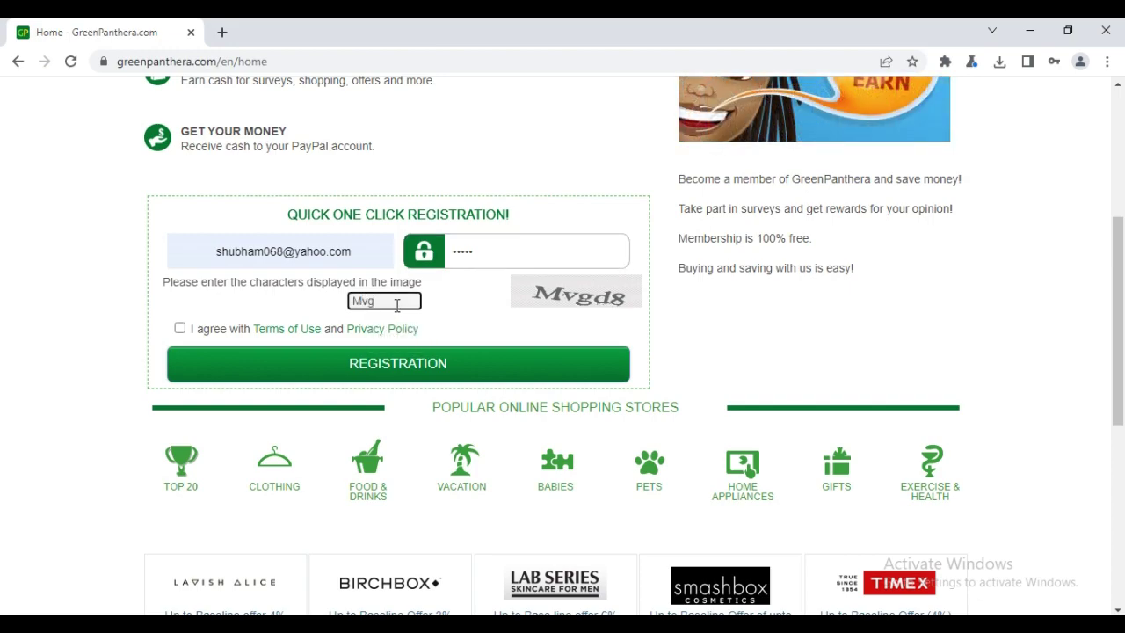
type("d")
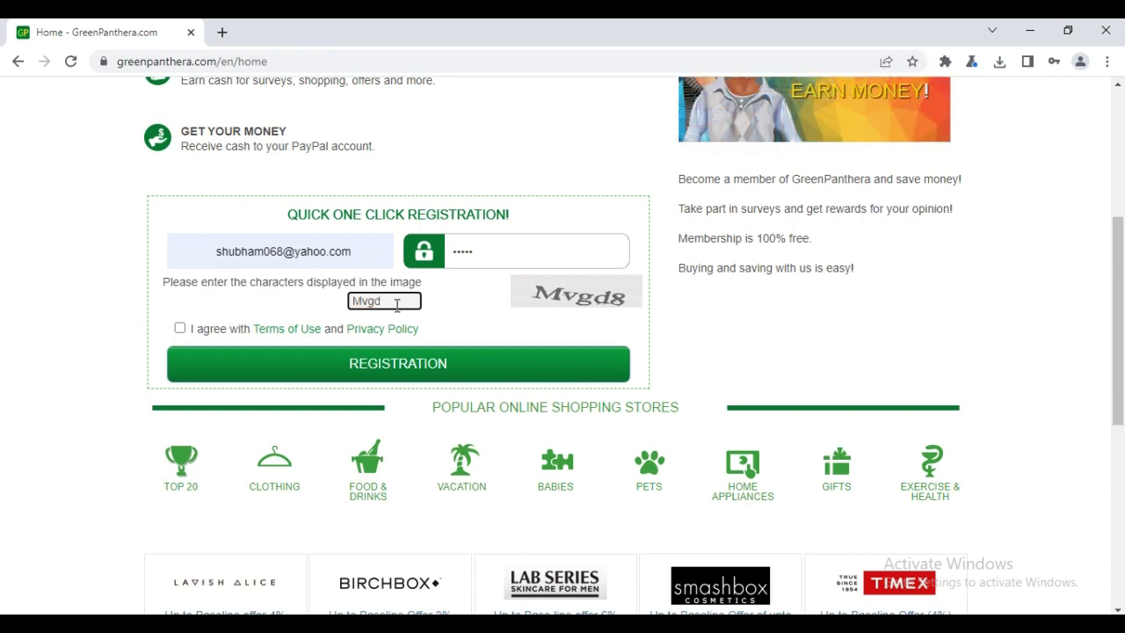
type("8")
left_click(180, 328)
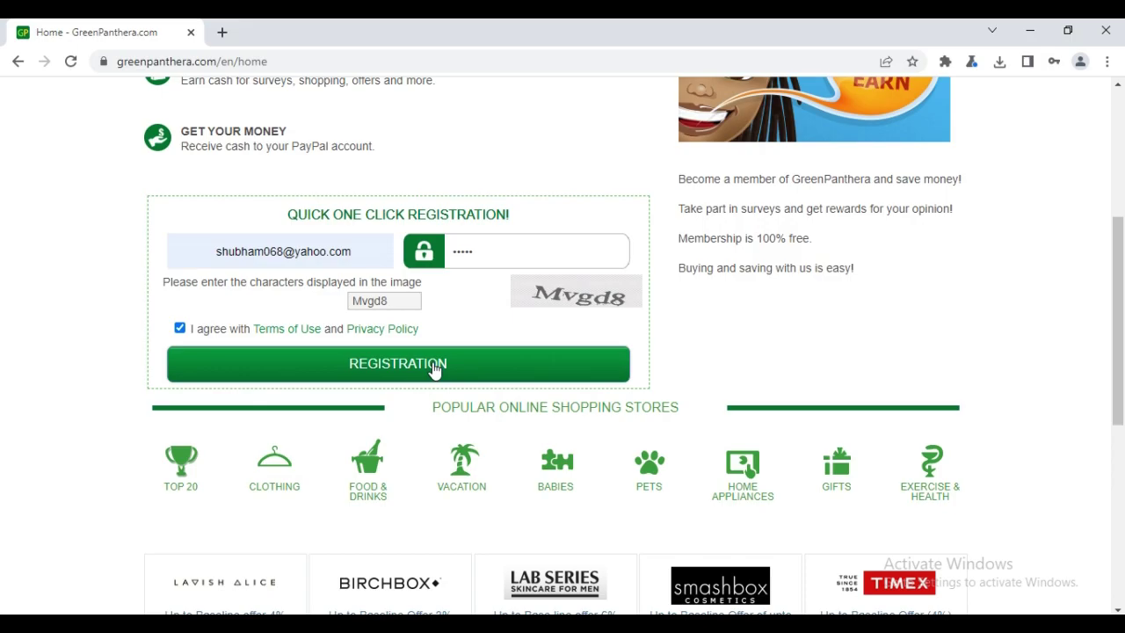
left_click(434, 369)
left_click_drag(543, 359, 734, 368)
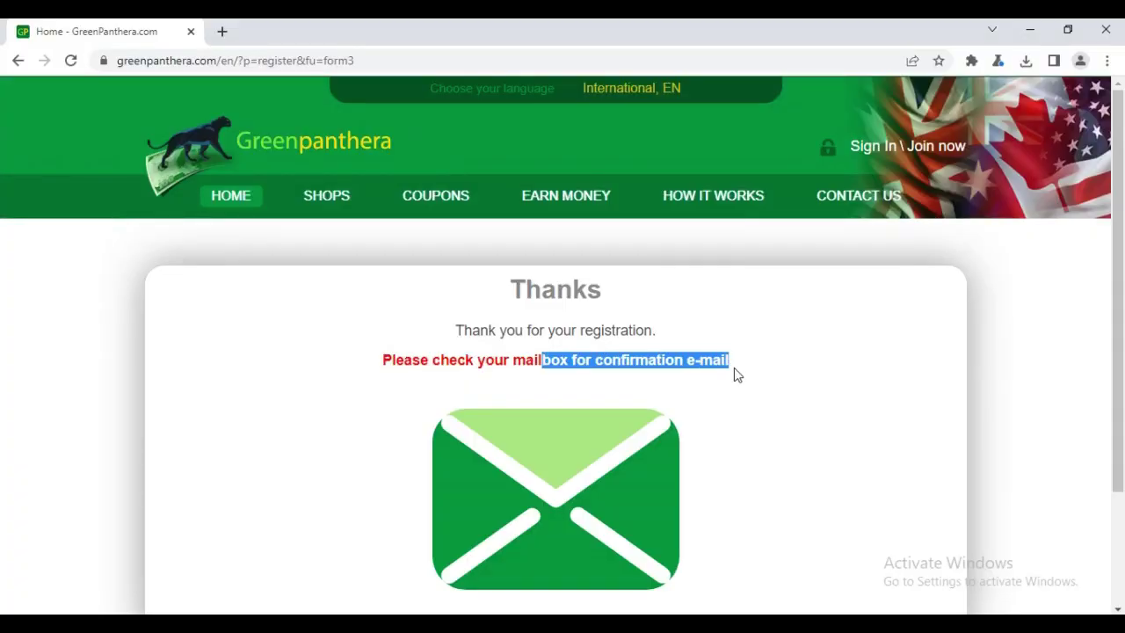
Step: On the Earn Money page, dismiss the cookie notice and take the first survey after the $2 bonus
scroll(622, 406, "down", 1)
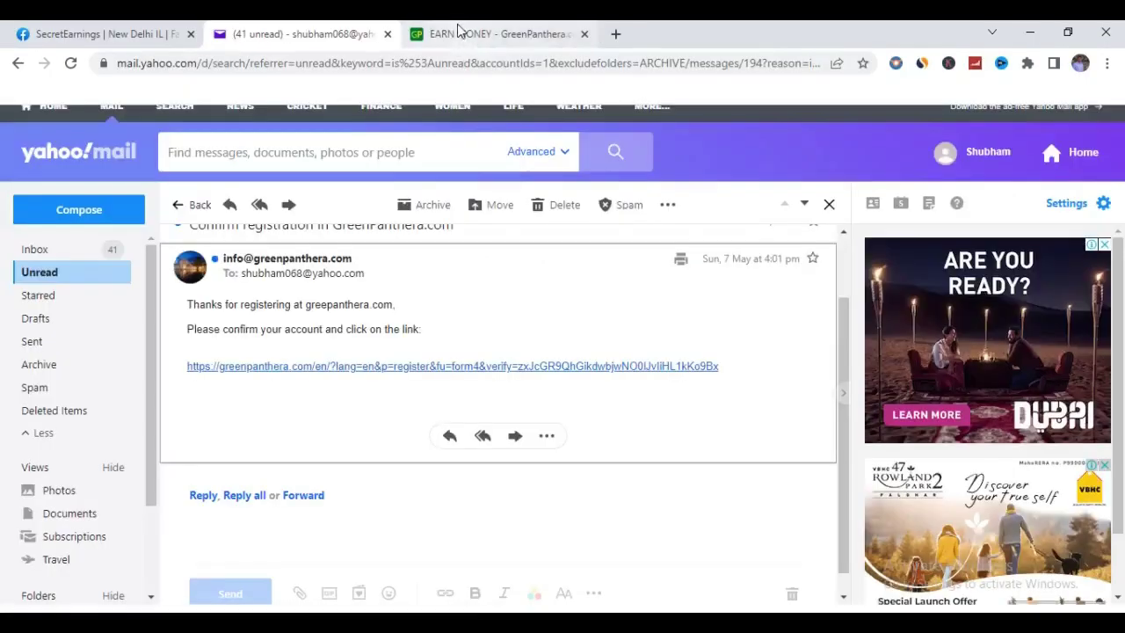
left_click(457, 33)
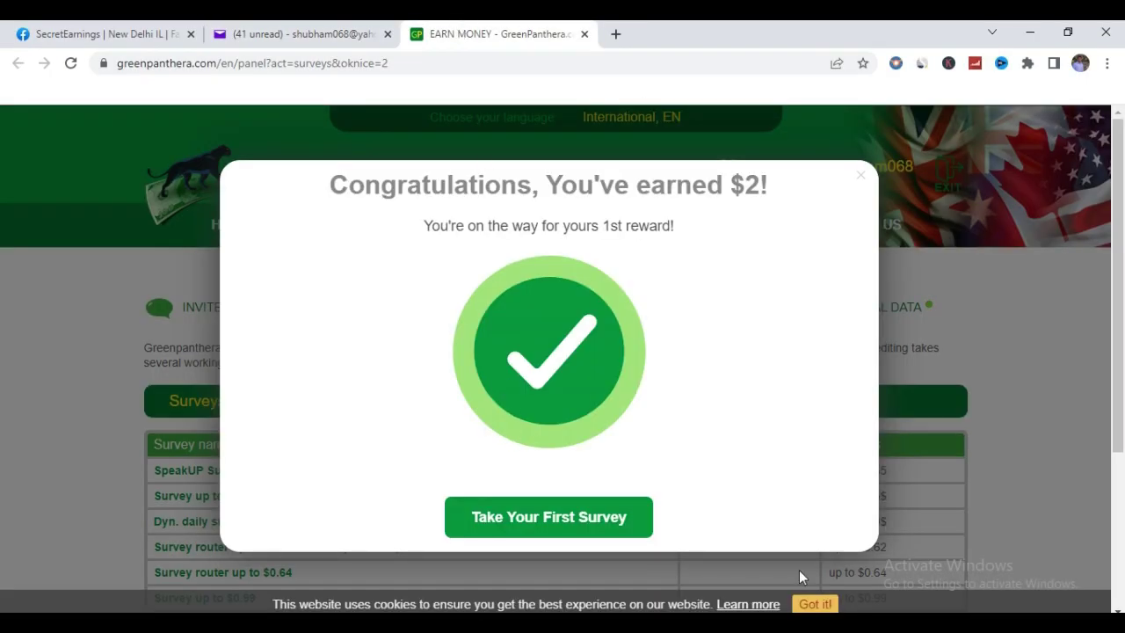
left_click(815, 603)
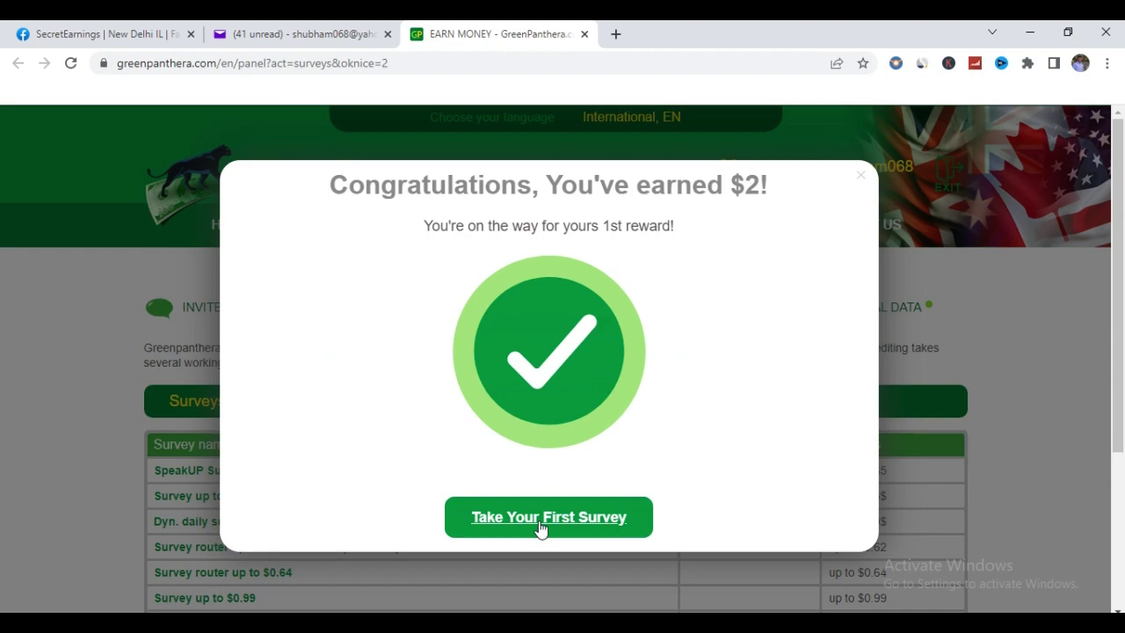
left_click(541, 523)
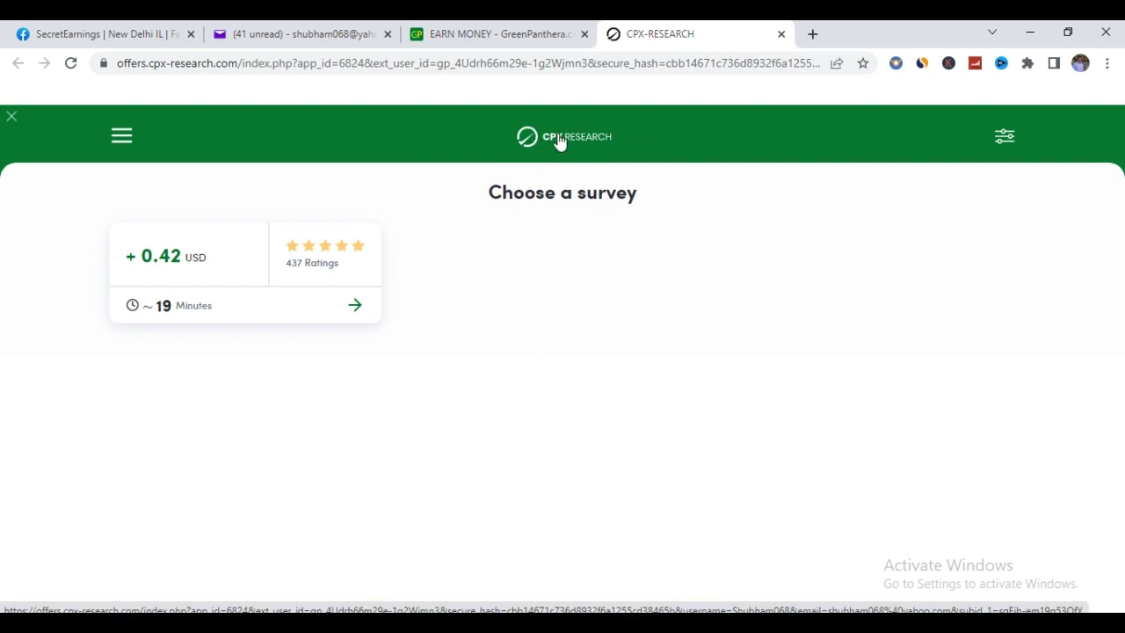
Step: Start the 0.42 USD survey, answer India and privacy consent, then return to GreenPanthera
left_click(348, 304)
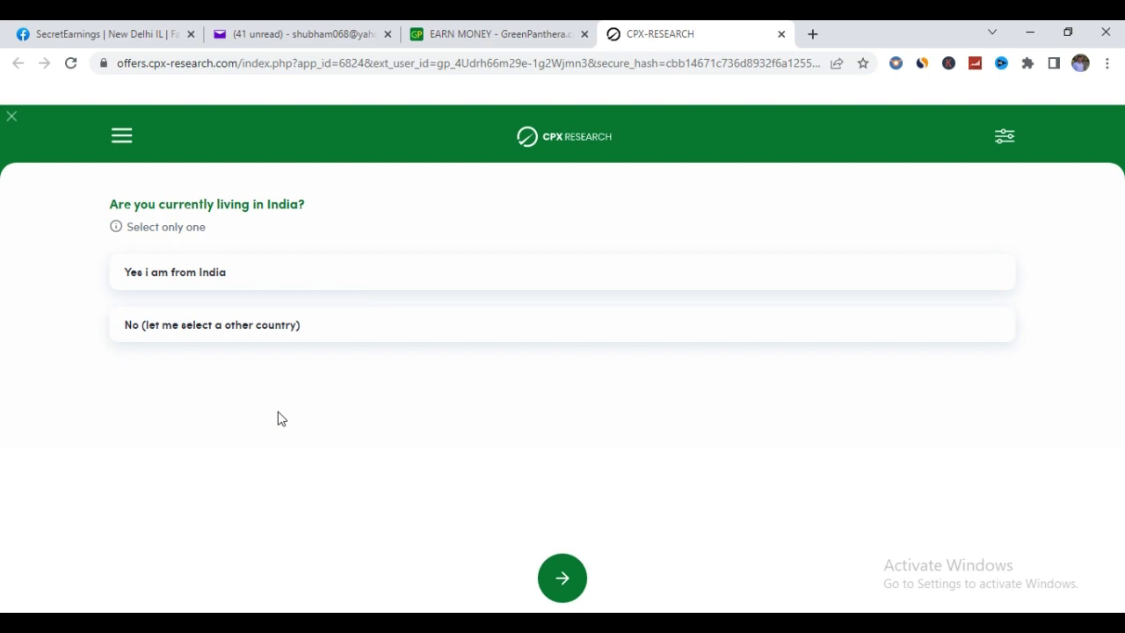
left_click(202, 280)
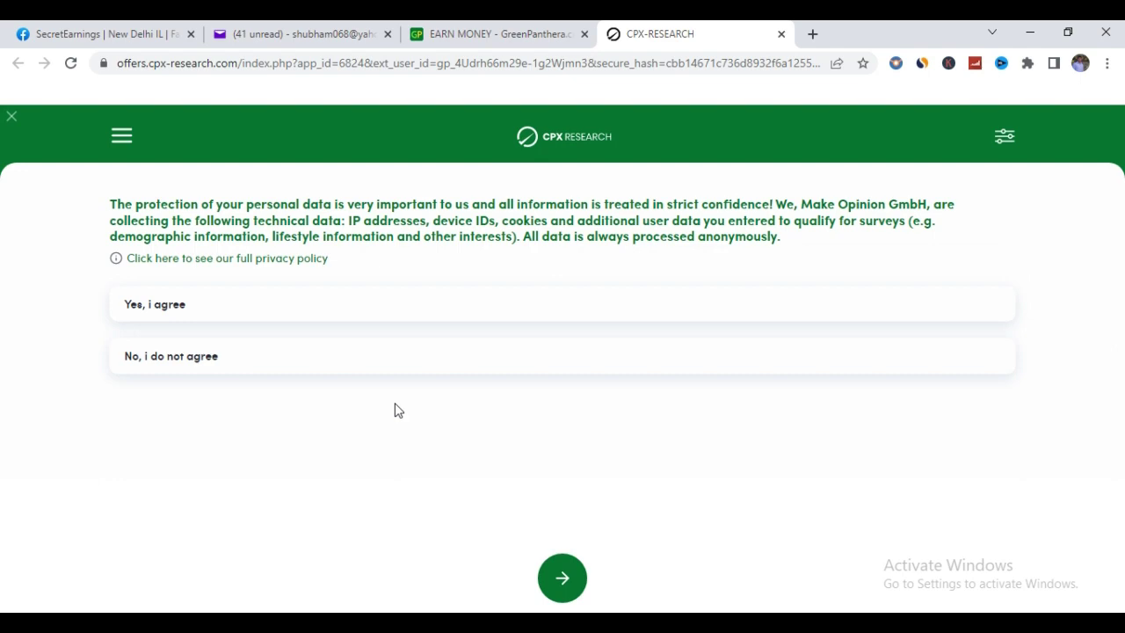
left_click(183, 304)
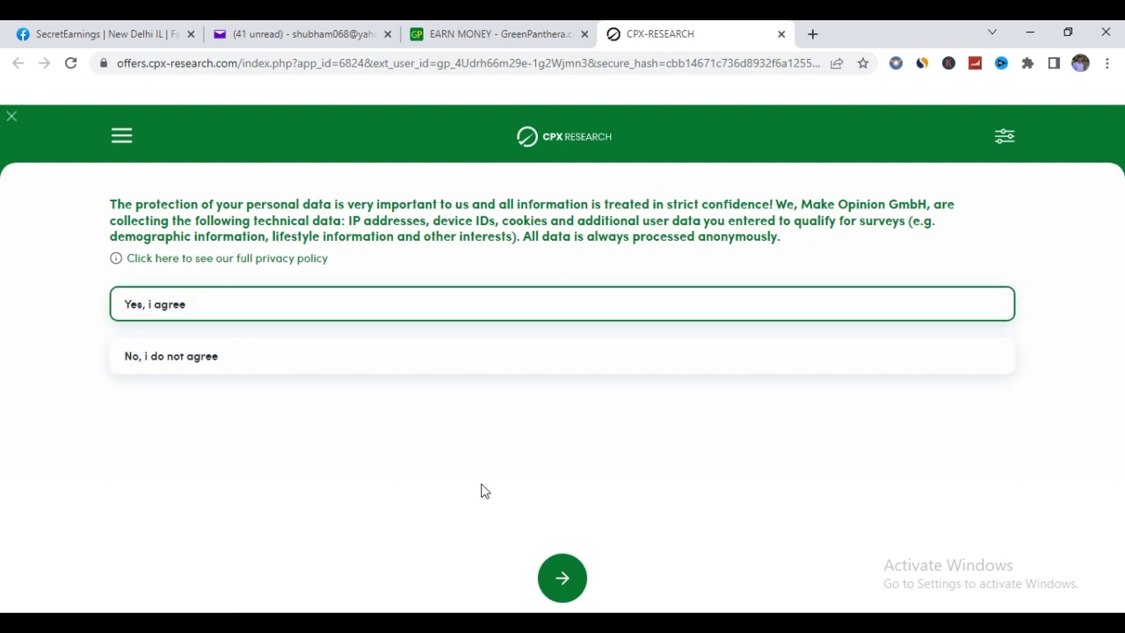
left_click(557, 573)
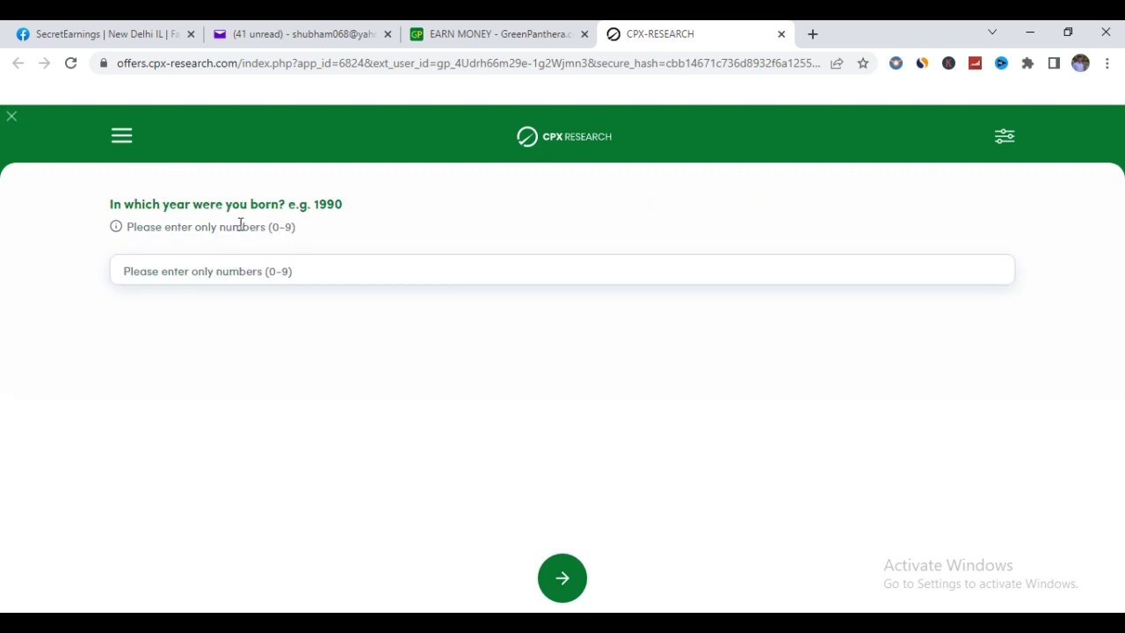
left_click(274, 277)
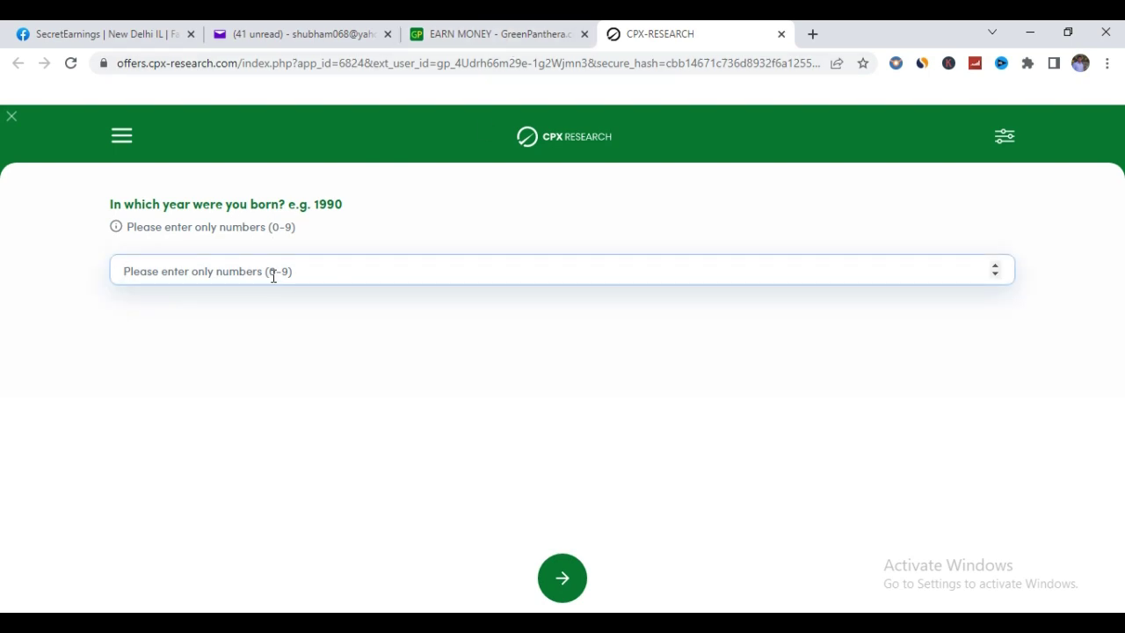
left_click(521, 33)
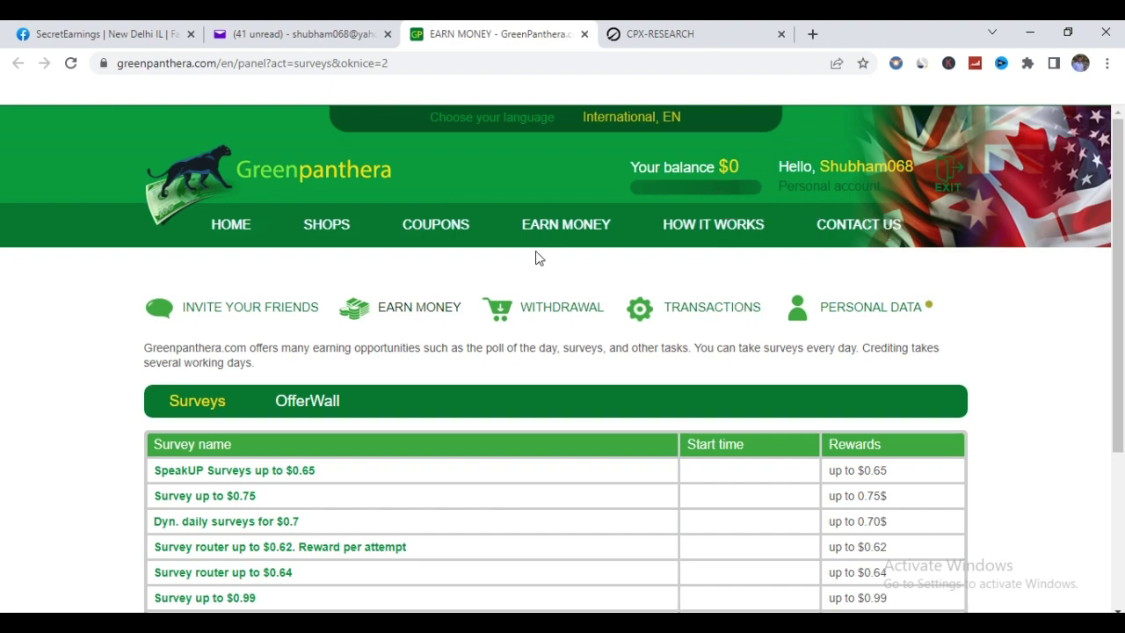
Step: Scroll the survey table, then switch to the OfferWall listing Adscend and Persona
scroll(496, 255, "down", 3)
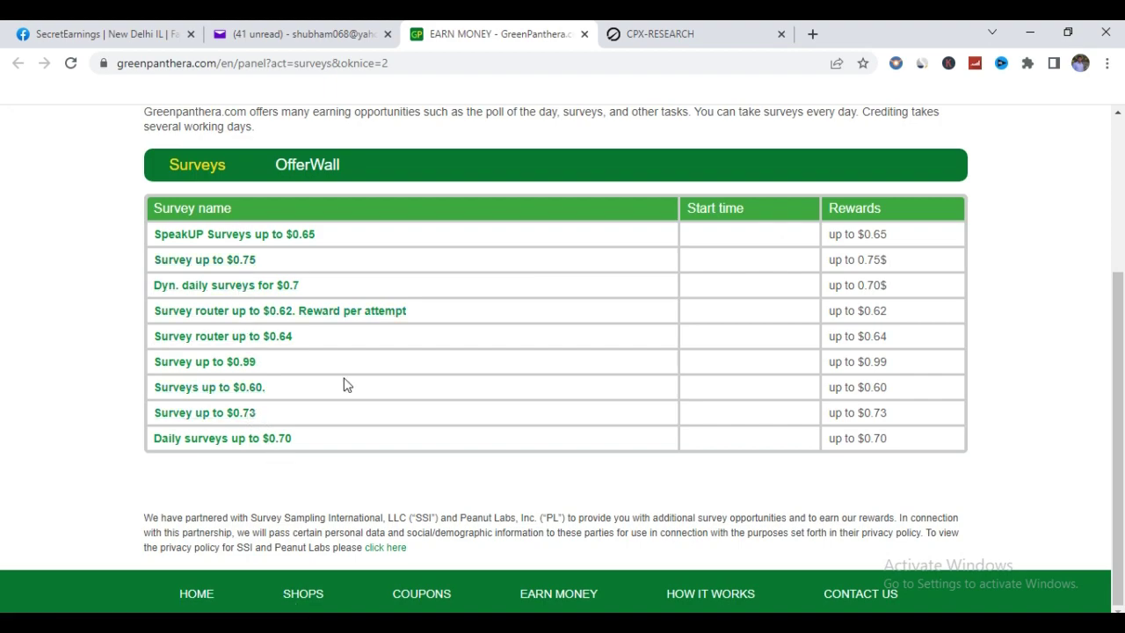
scroll(630, 287, "up", 1)
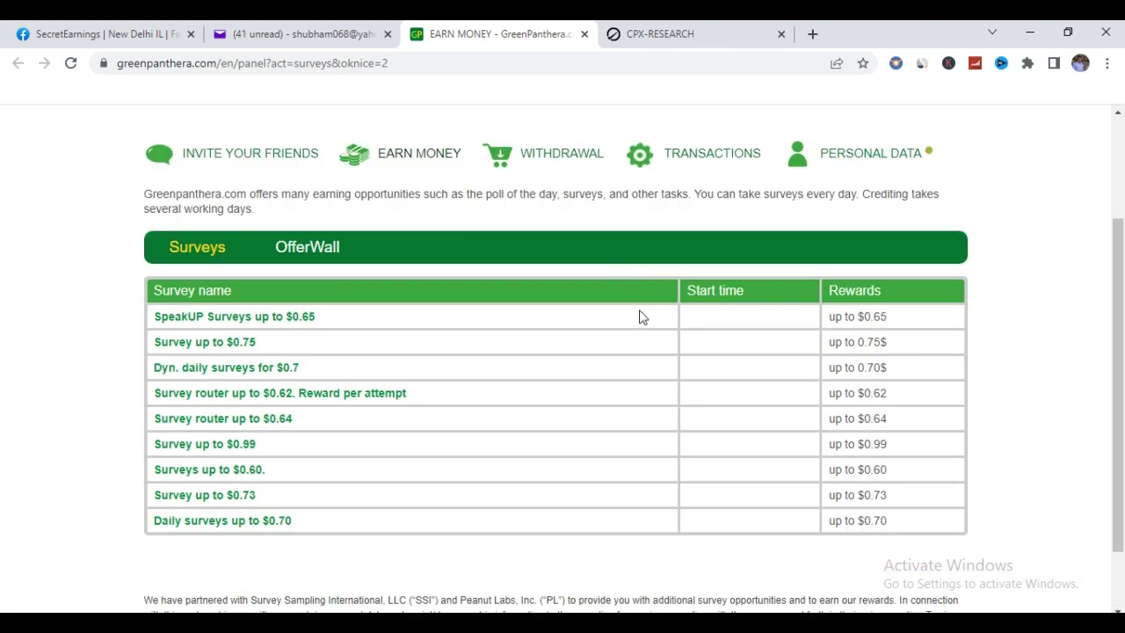
left_click(307, 254)
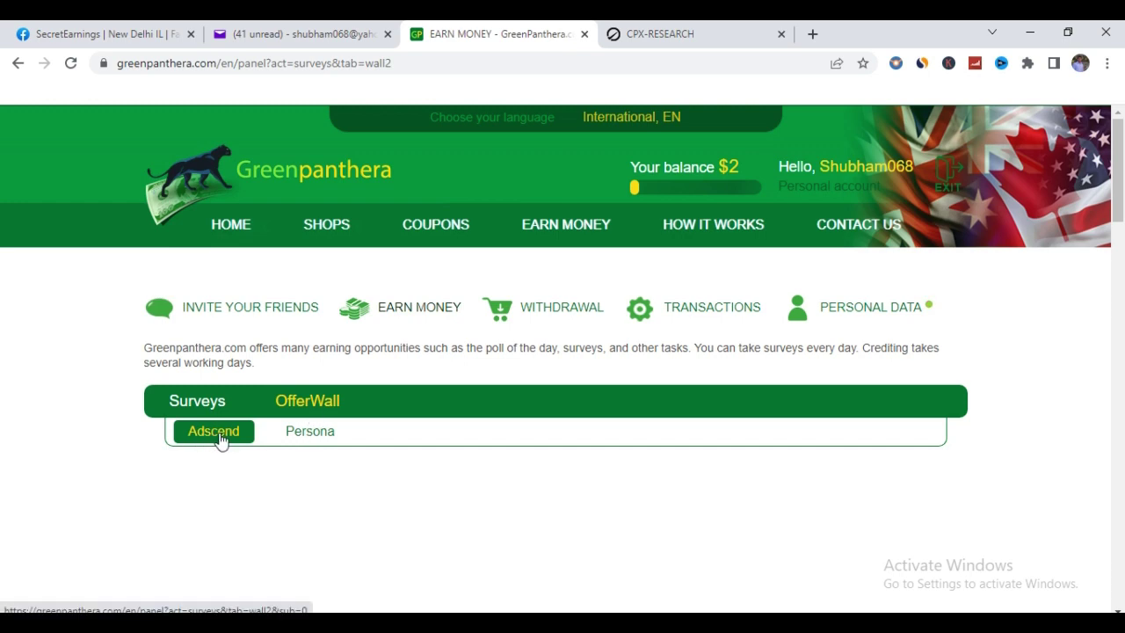
left_click(222, 440)
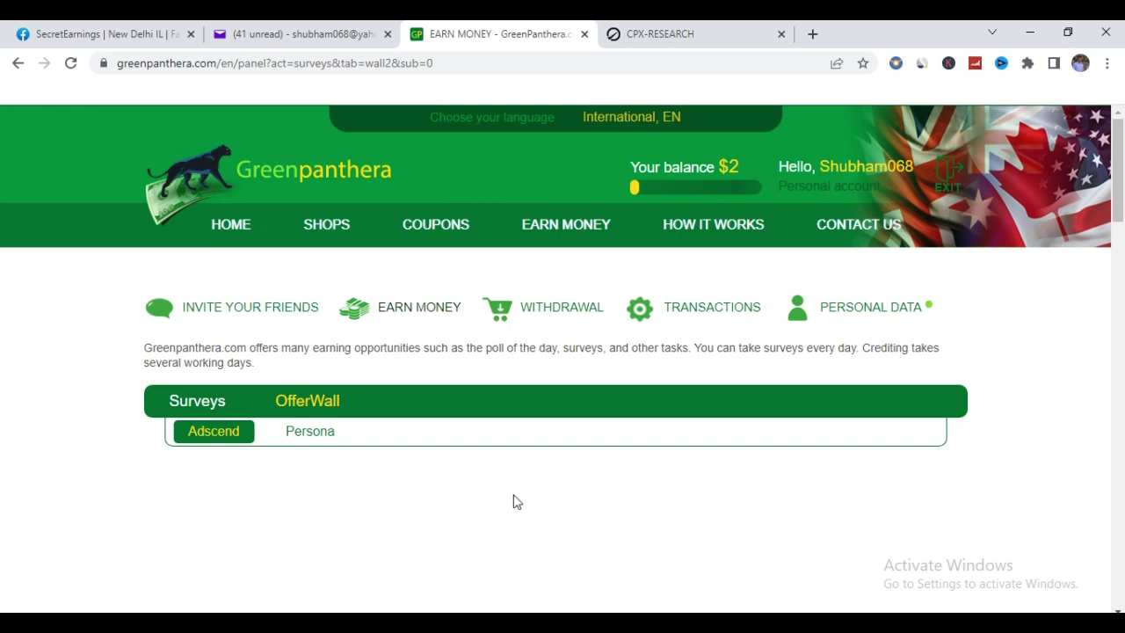
left_click_drag(718, 167, 752, 170)
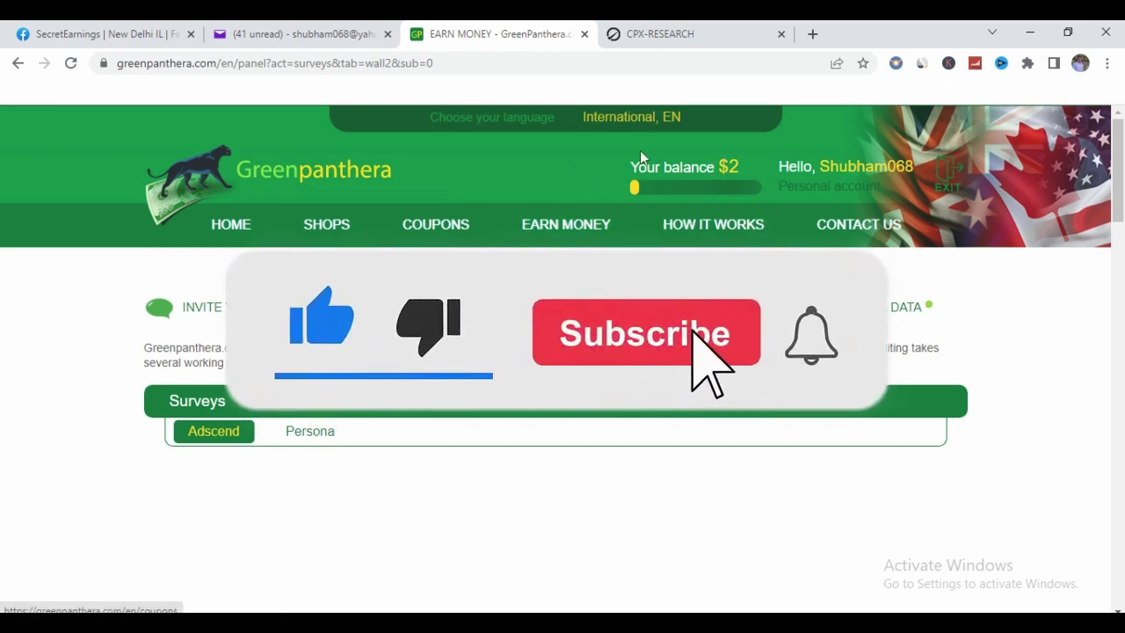
left_click_drag(727, 151, 716, 179)
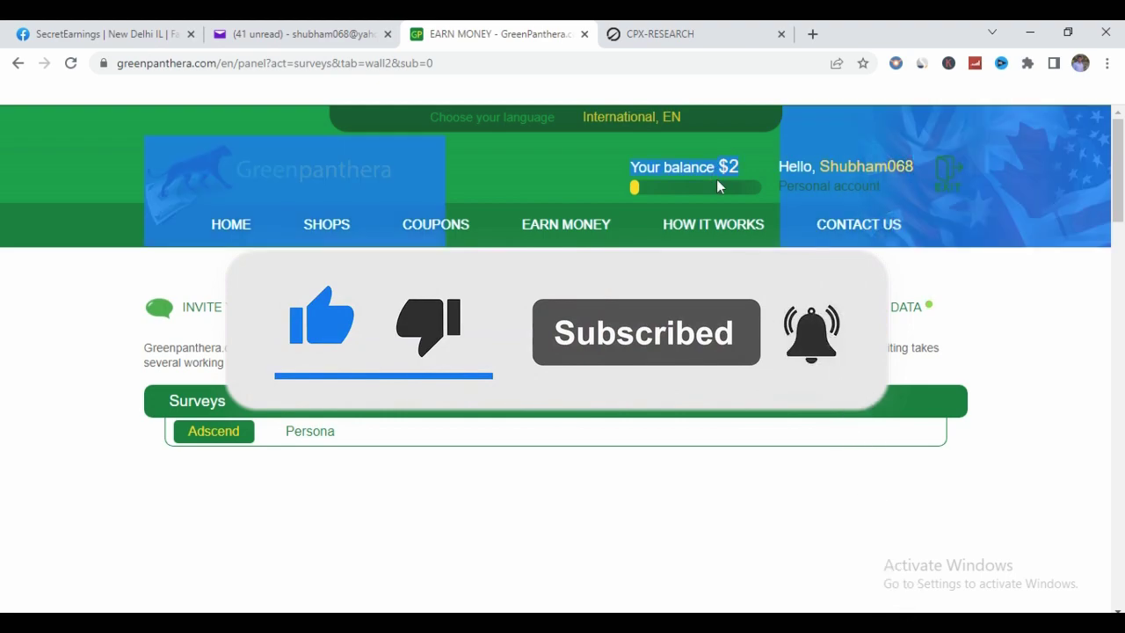
left_click(725, 177)
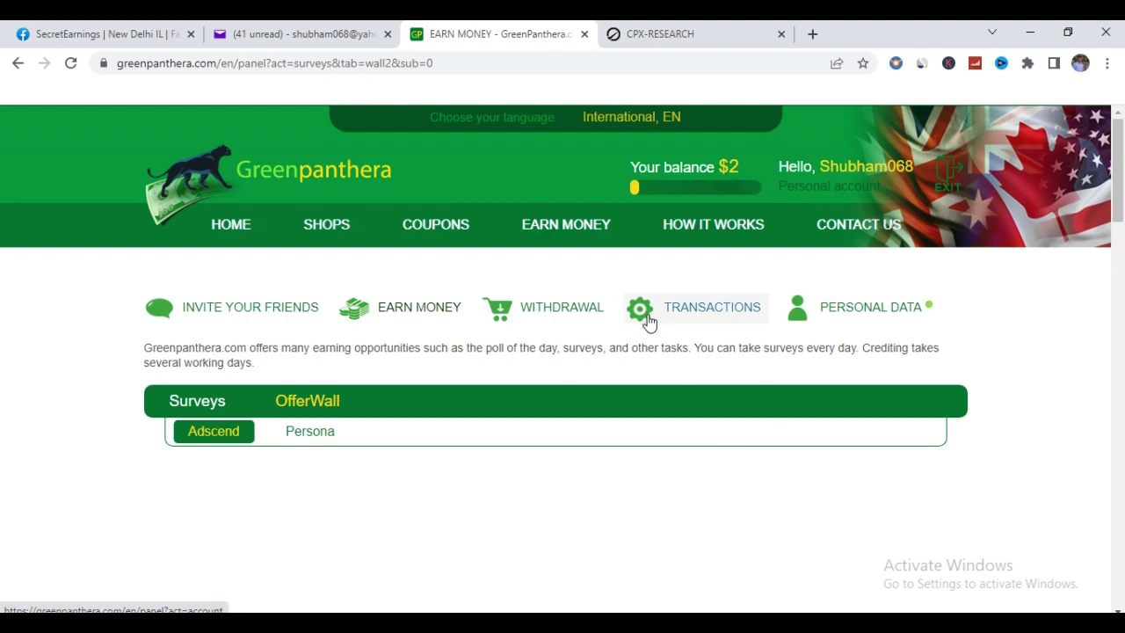
left_click(729, 33)
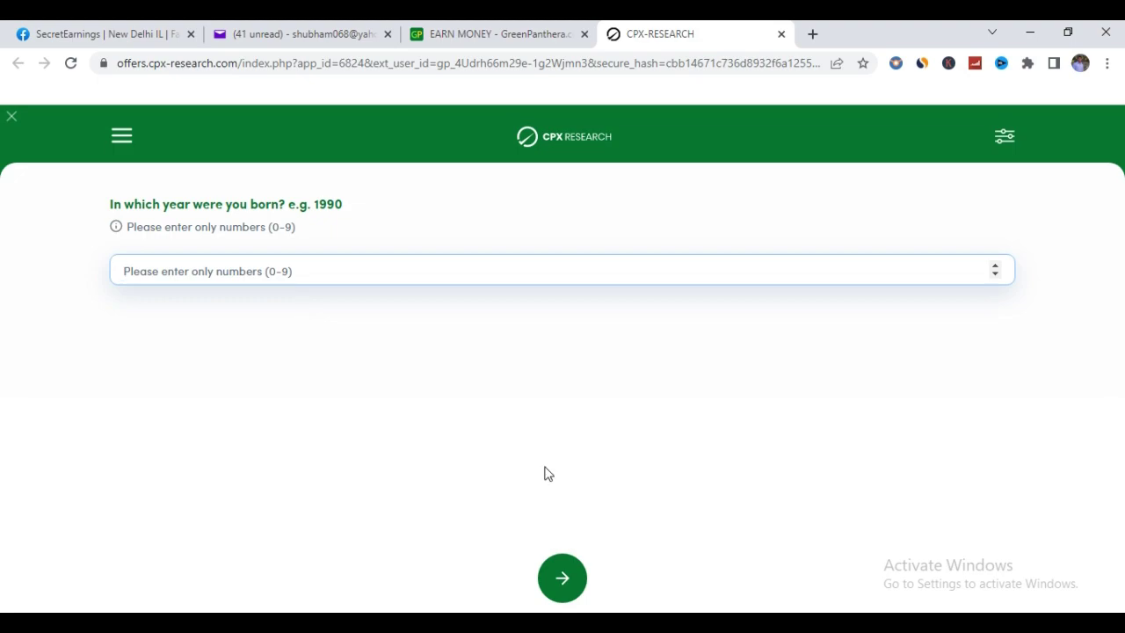
left_click(466, 40)
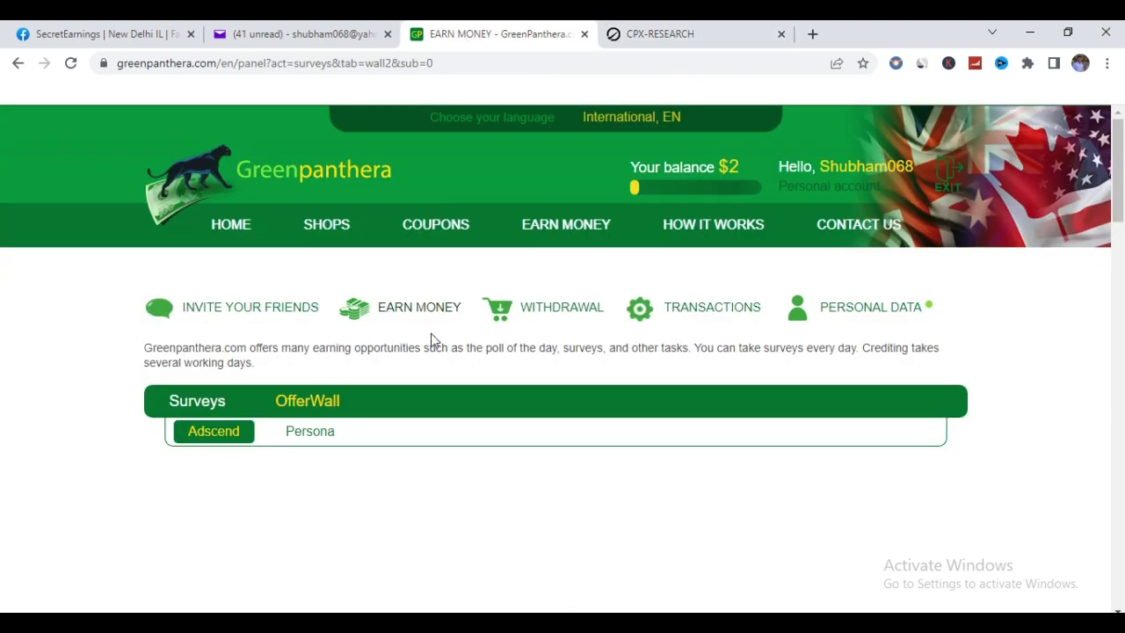
Step: View the invite-friends referral link, return Home, and highlight the PayPal payout sentence
left_click(251, 306)
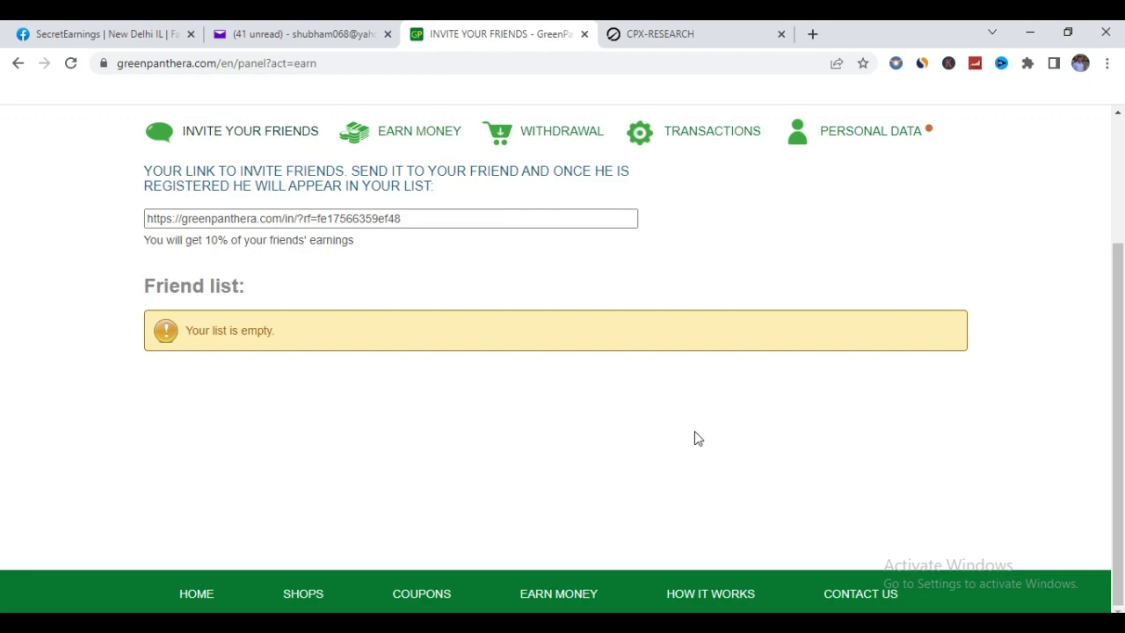
scroll(694, 438, "up", 3)
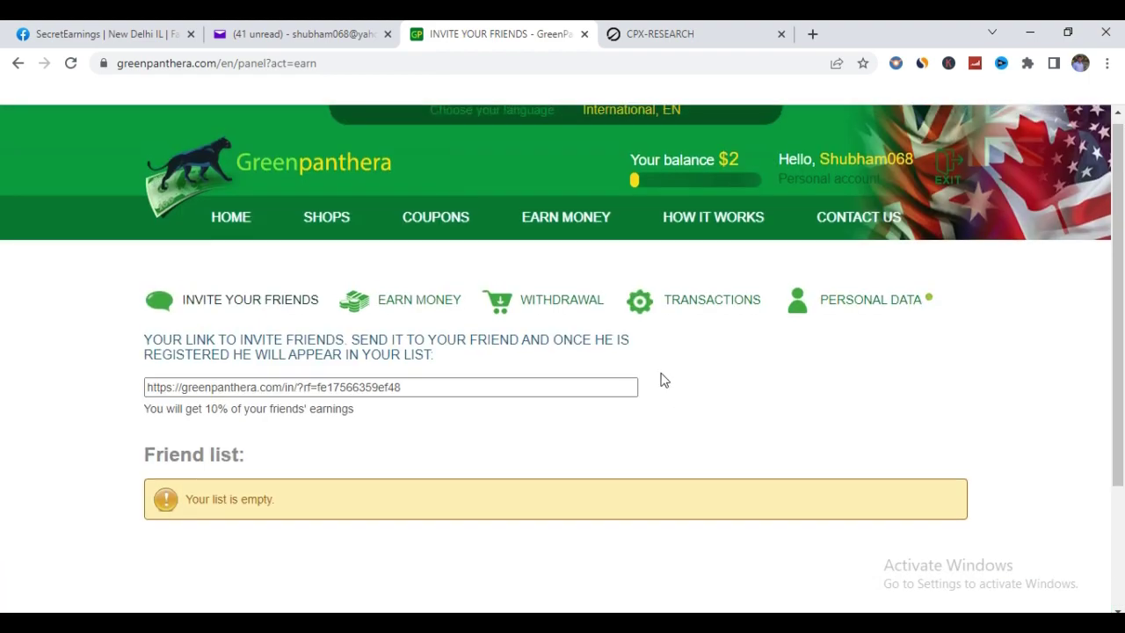
left_click(247, 227)
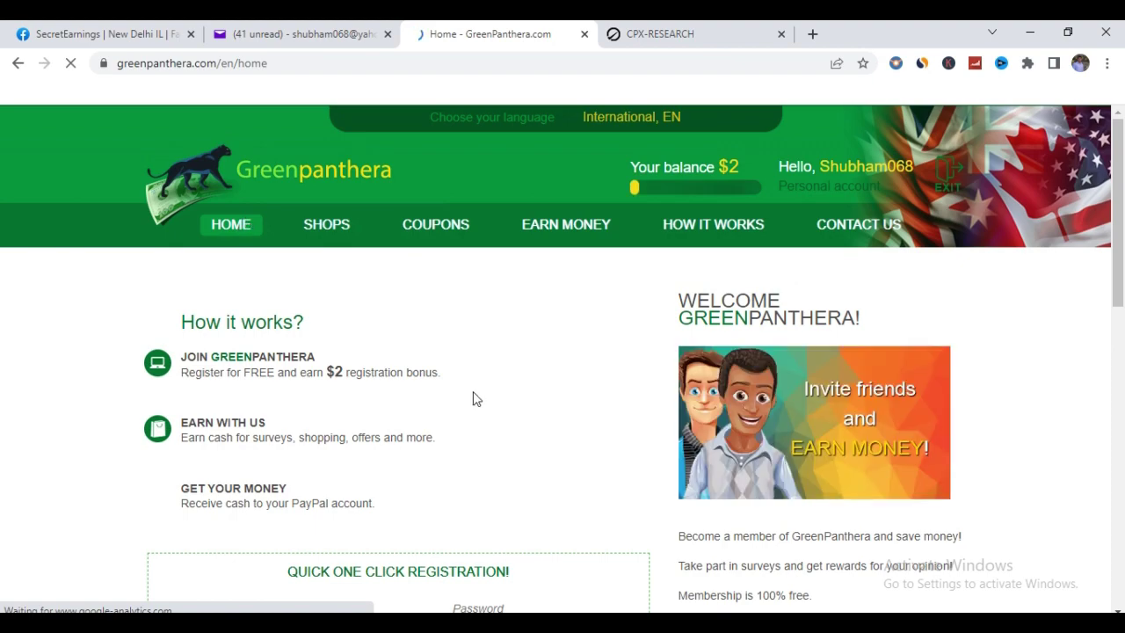
scroll(475, 397, "down", 1)
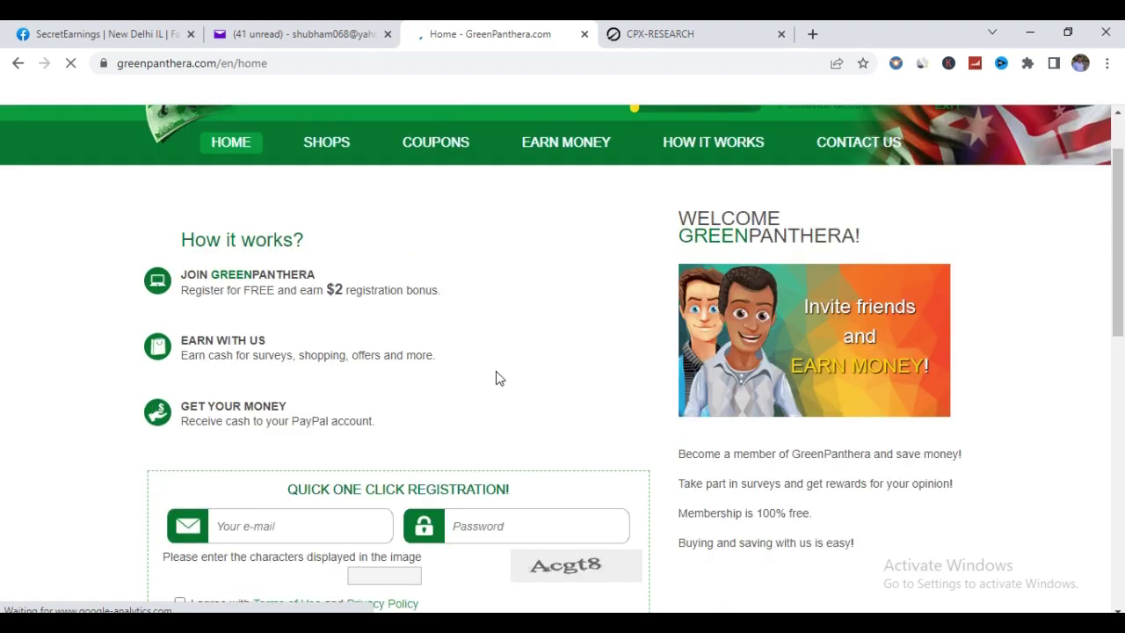
scroll(518, 374, "down", 2)
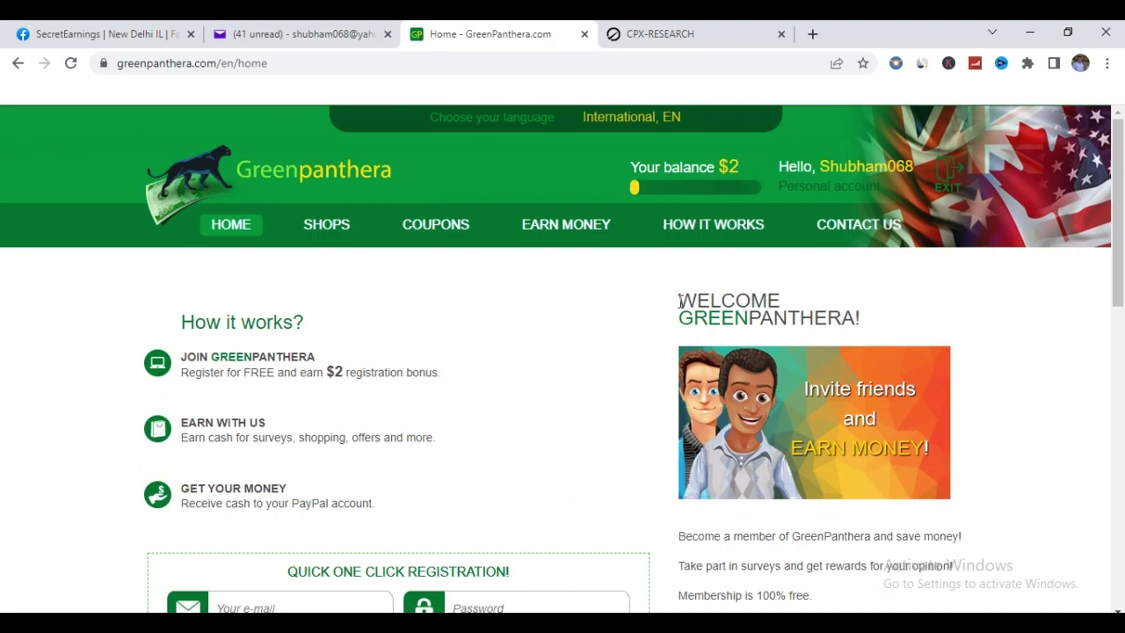
left_click_drag(244, 508, 471, 500)
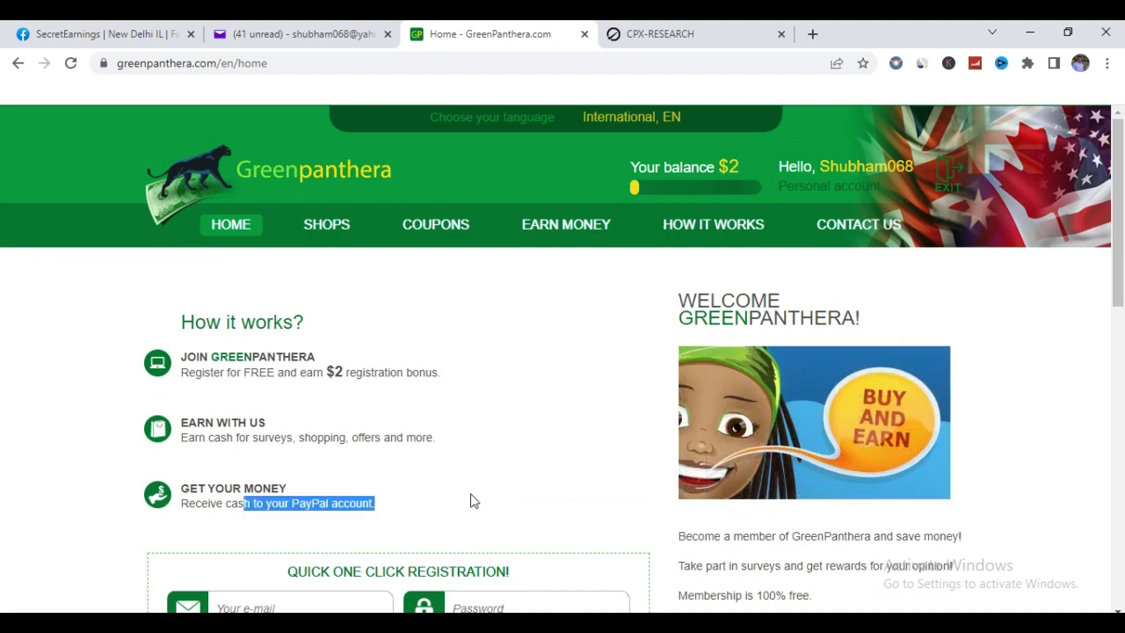